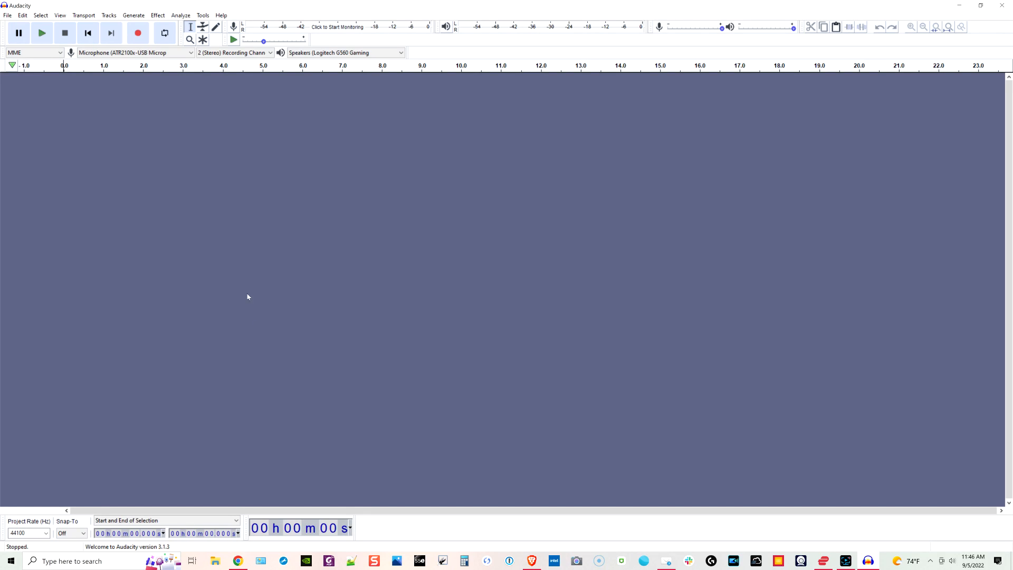
Open the Episode 14 Content recording from the Videos folder
{"action": "left_click", "coordinate": [7, 16]}
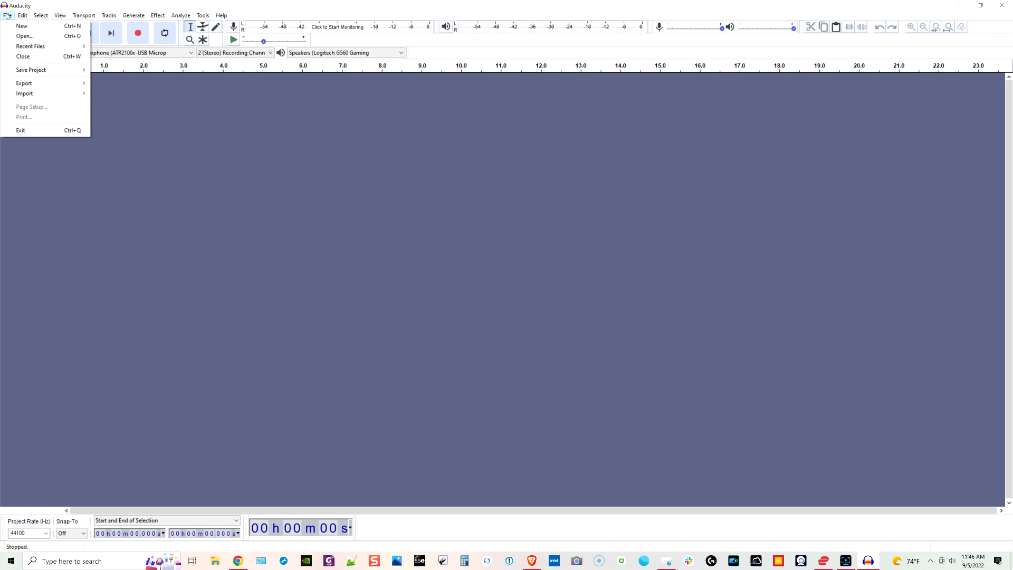
{"action": "left_click", "coordinate": [32, 36]}
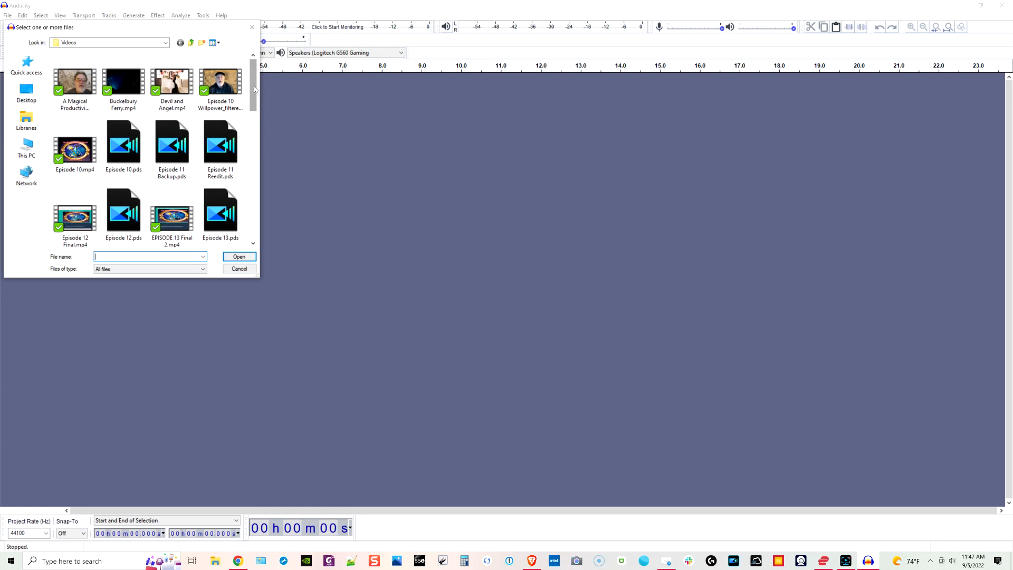
{"action": "left_click_drag", "start_coordinate": [255, 88], "coordinate": [251, 127]}
{"action": "double_click", "coordinate": [172, 153]}
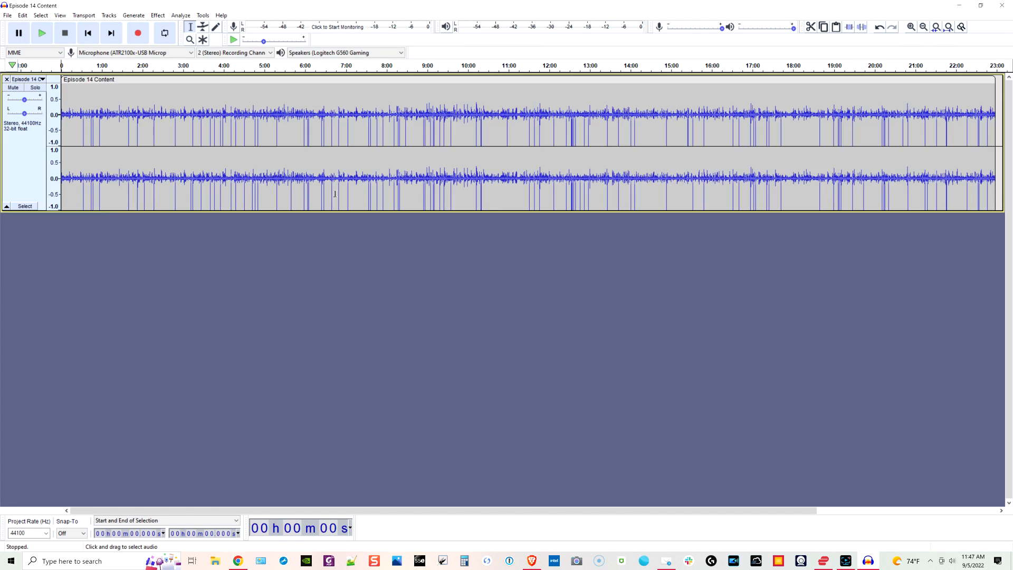
Select the audio around the first downward spike, from about 31.8 to 35.1 seconds, and play it
{"action": "scroll", "coordinate": [128, 88], "scroll_direction": "up", "scroll_amount": 2, "text": "ctrl"}
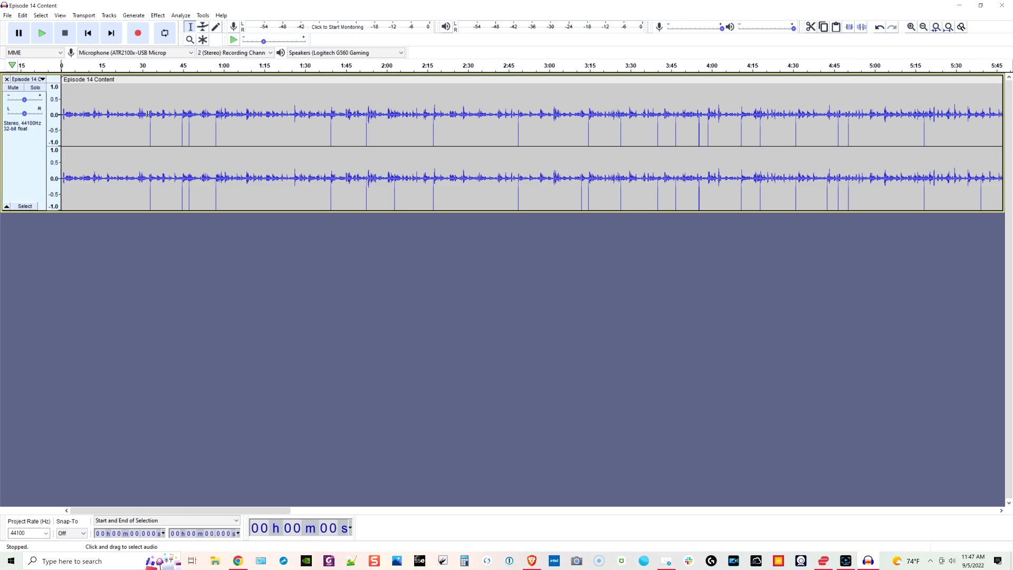
{"action": "left_click_drag", "start_coordinate": [147, 113], "coordinate": [156, 115]}
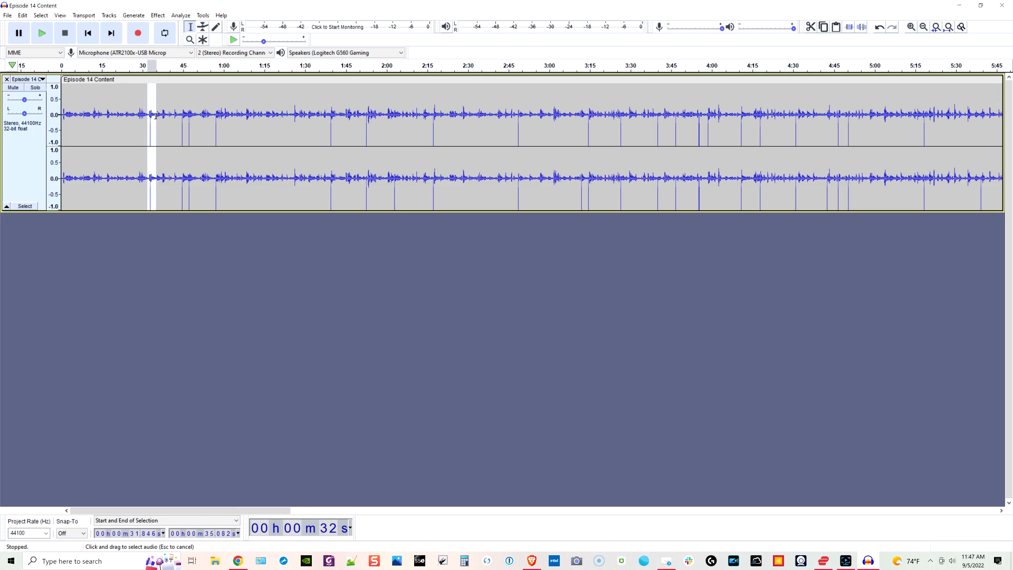
{"action": "left_click", "coordinate": [42, 34]}
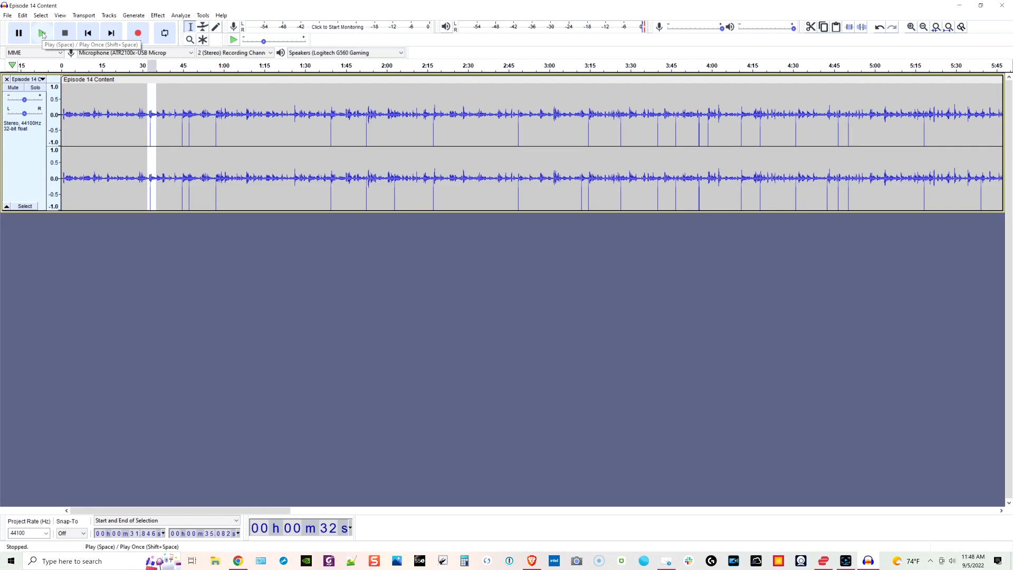
Select only the first spike, from about 32.889 to 33.017 seconds, and silence that audio
{"action": "left_click", "coordinate": [911, 26]}
{"action": "left_click", "coordinate": [910, 26]}
{"action": "left_click", "coordinate": [911, 26]}
{"action": "left_click", "coordinate": [911, 27]}
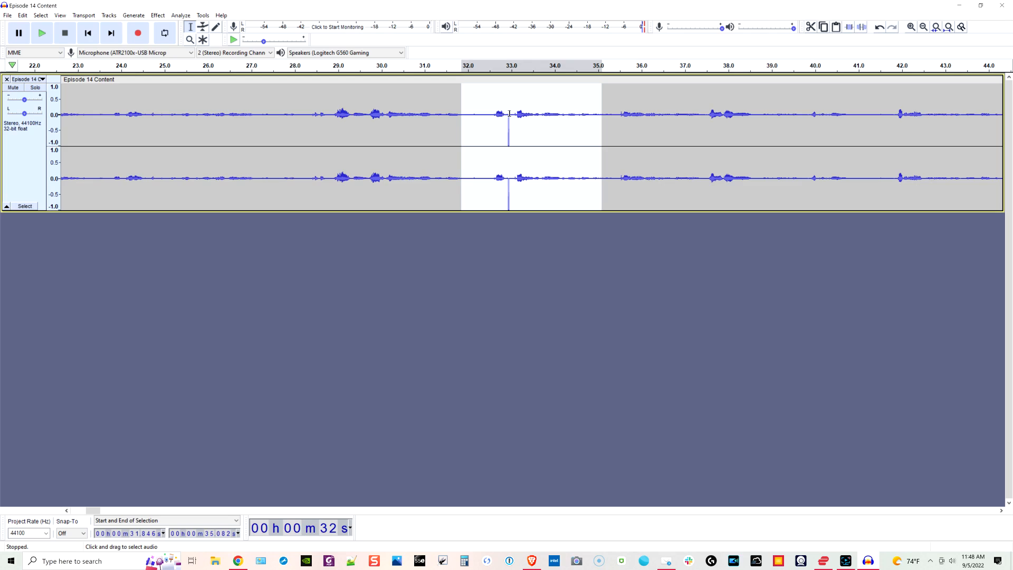
{"action": "left_click", "coordinate": [506, 116]}
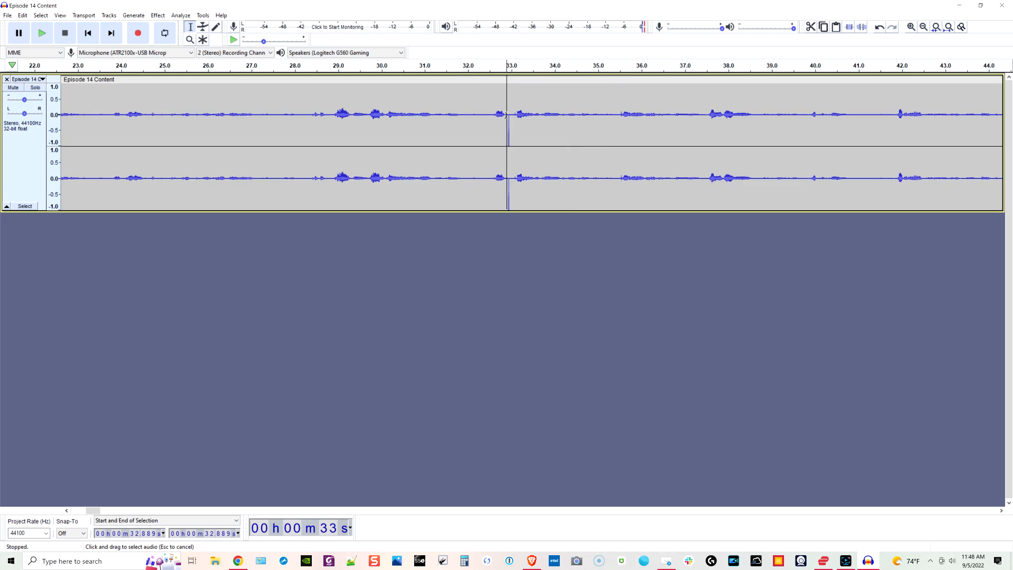
{"action": "left_click_drag", "start_coordinate": [506, 116], "coordinate": [512, 116]}
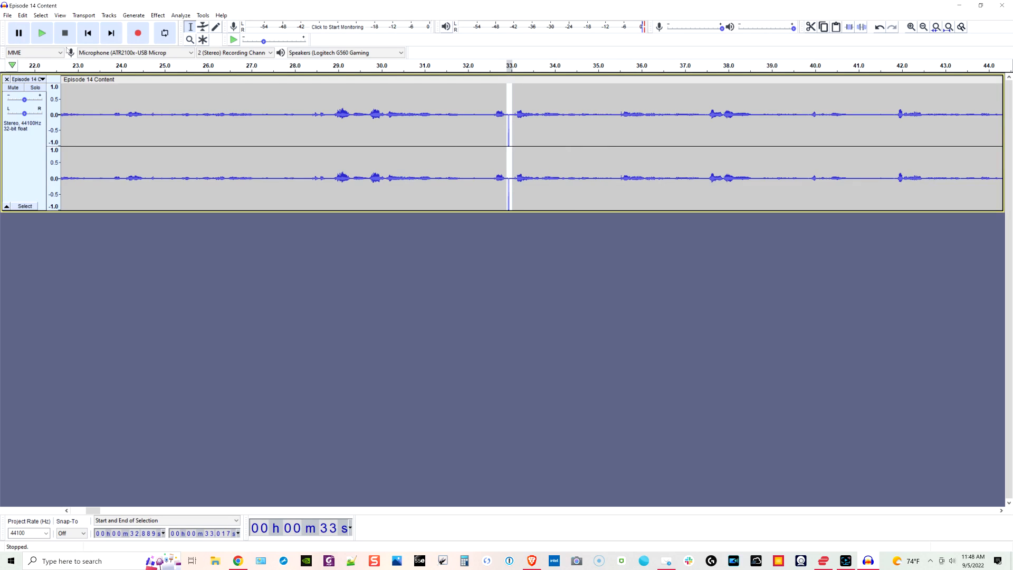
{"action": "left_click", "coordinate": [861, 29]}
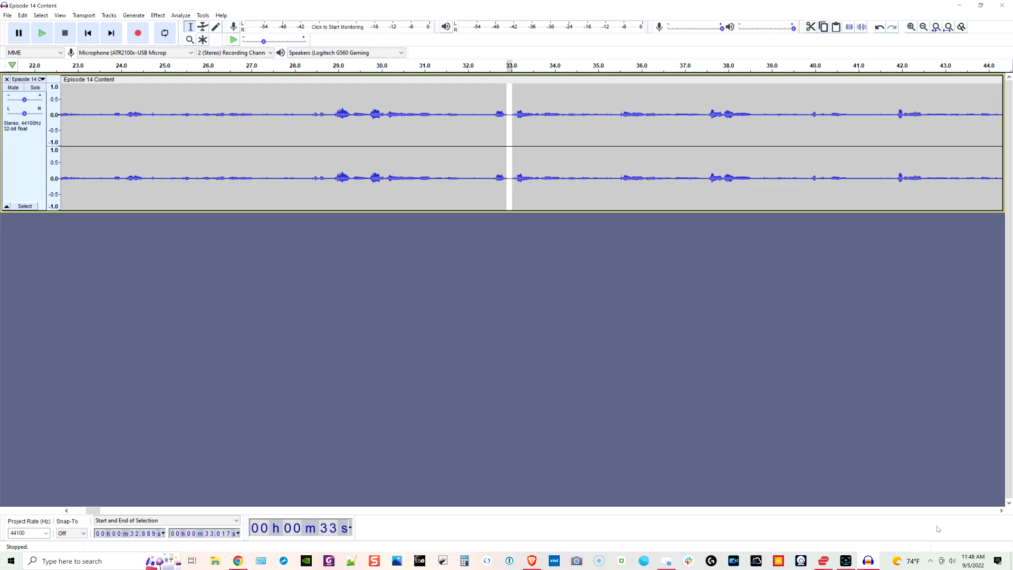
{"action": "left_click", "coordinate": [1001, 510]}
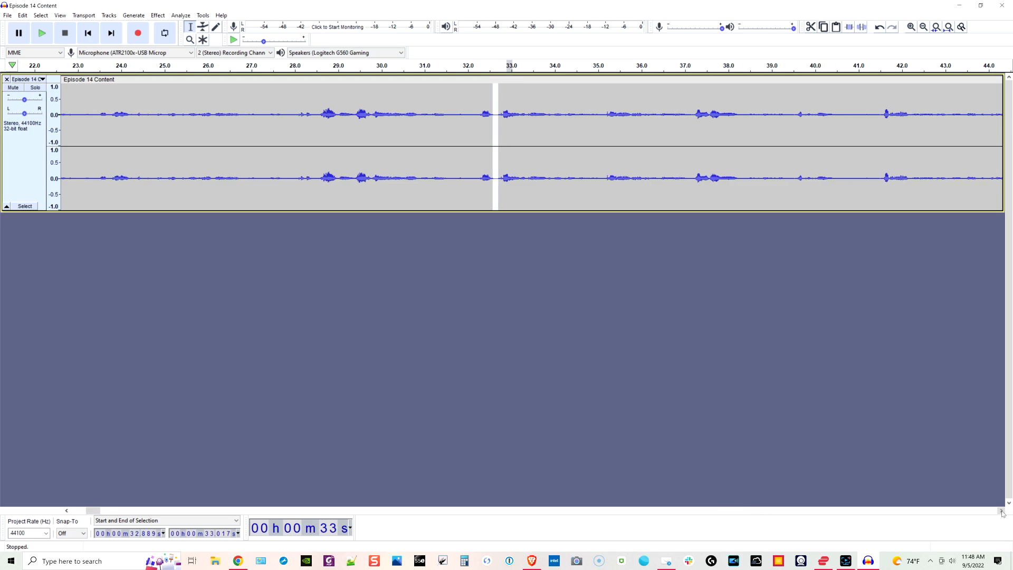
{"action": "left_click_drag", "start_coordinate": [1001, 511], "coordinate": [1001, 511]}
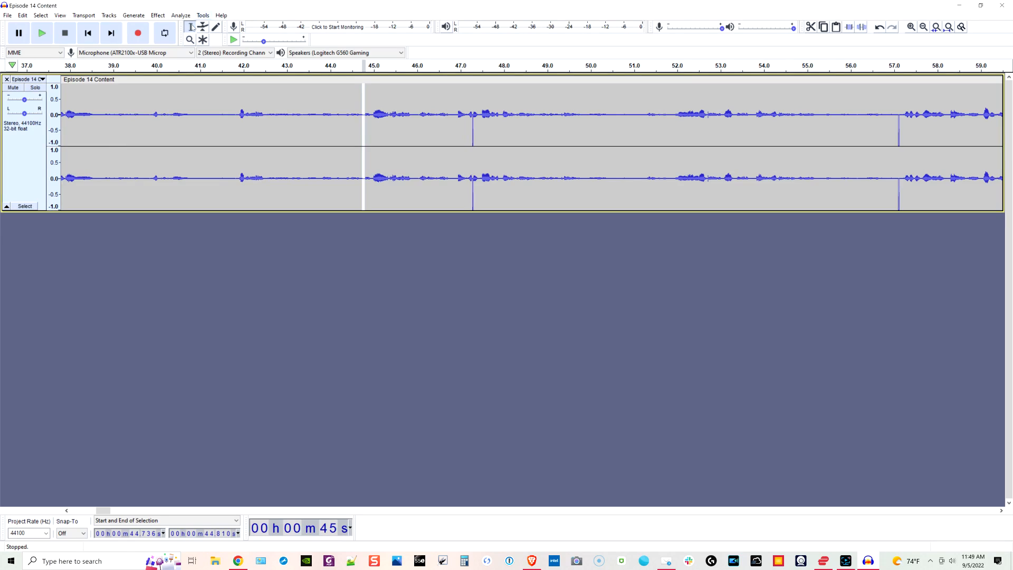
{"action": "left_click", "coordinate": [158, 15]}
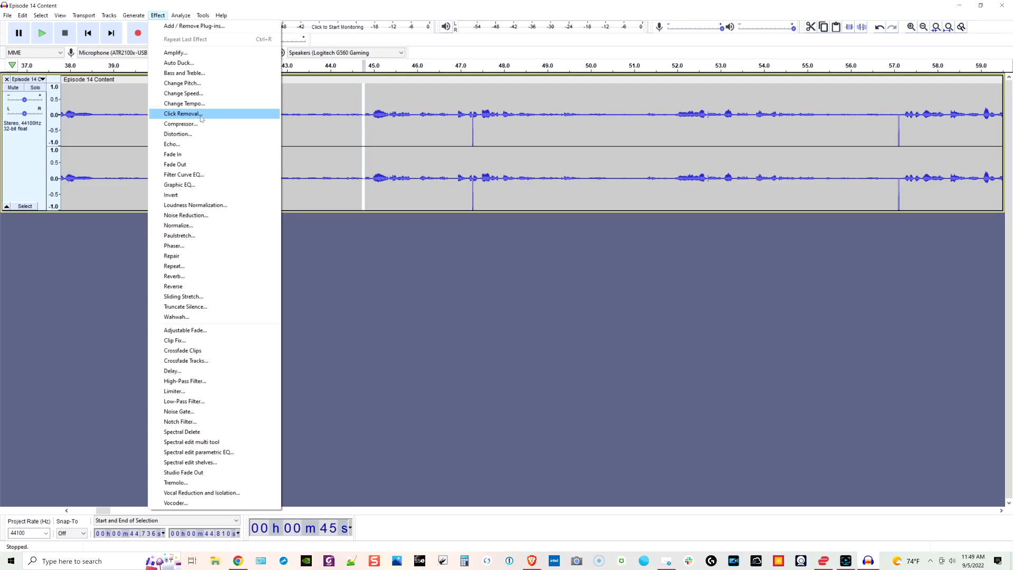
{"action": "left_click", "coordinate": [185, 344]}
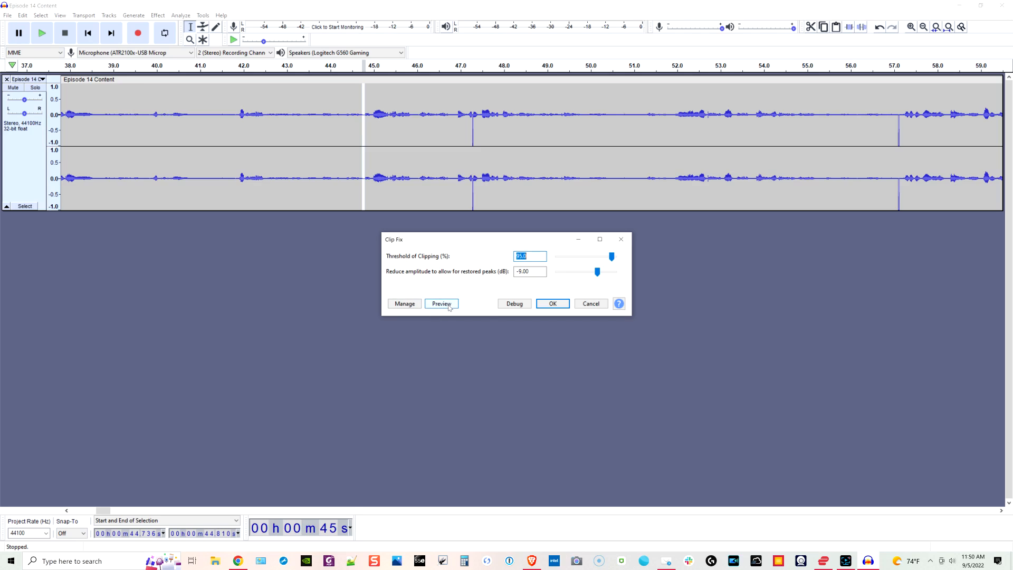
{"action": "left_click", "coordinate": [442, 303]}
{"action": "left_click", "coordinate": [591, 304]}
Select the spike from about 46.9 to 47.4 seconds and preview Clip Fix on it, with the speaker volume set to 73
{"action": "left_click_drag", "start_coordinate": [455, 117], "coordinate": [479, 119]}
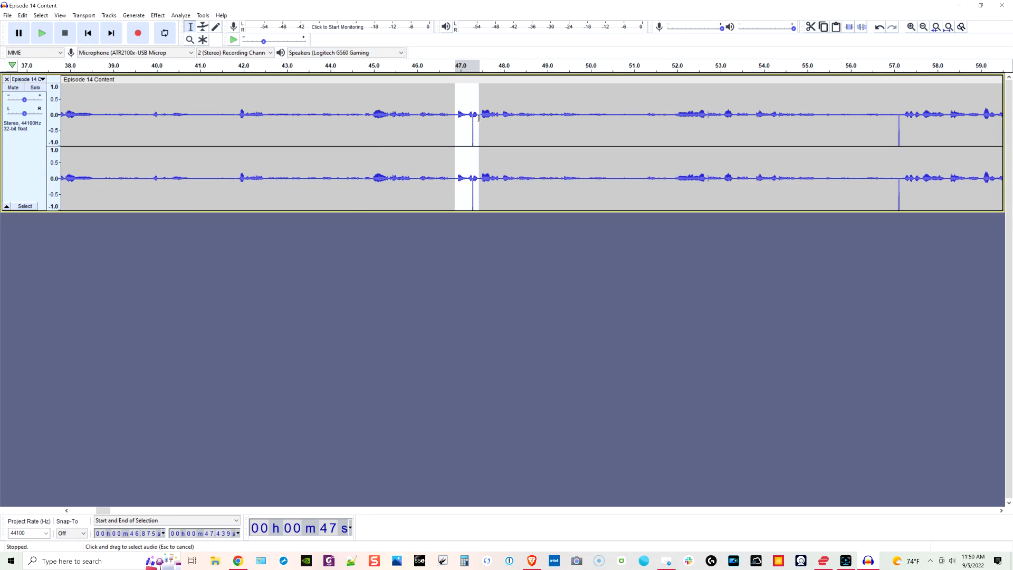
{"action": "left_click", "coordinate": [160, 16]}
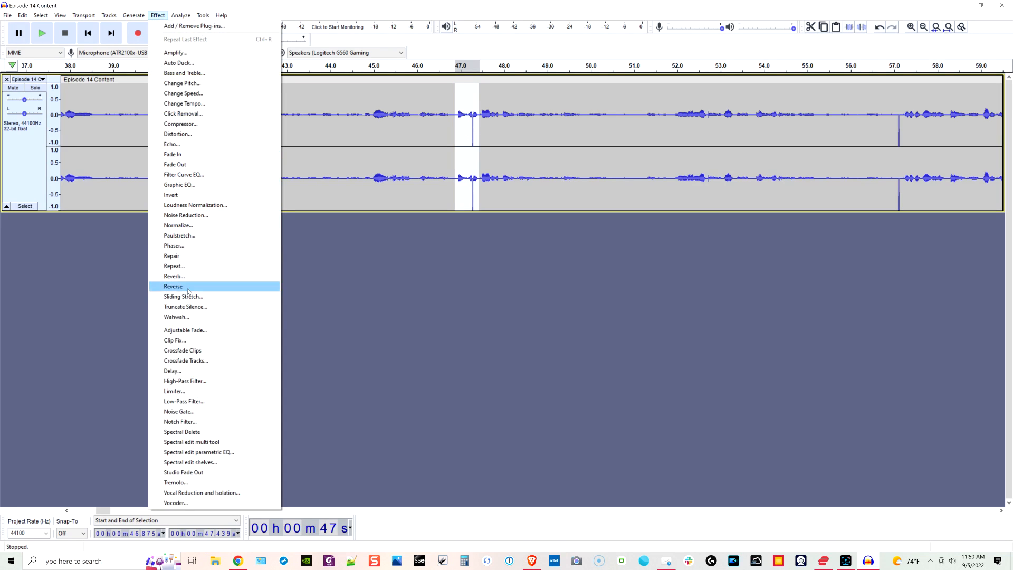
{"action": "left_click", "coordinate": [174, 340]}
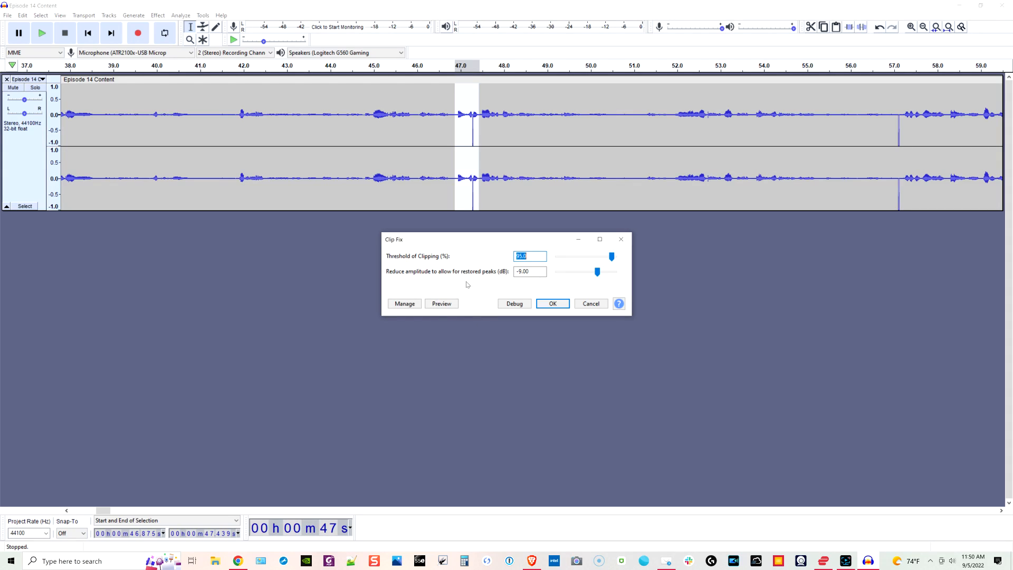
{"action": "left_click", "coordinate": [444, 305]}
{"action": "left_click", "coordinate": [952, 561]}
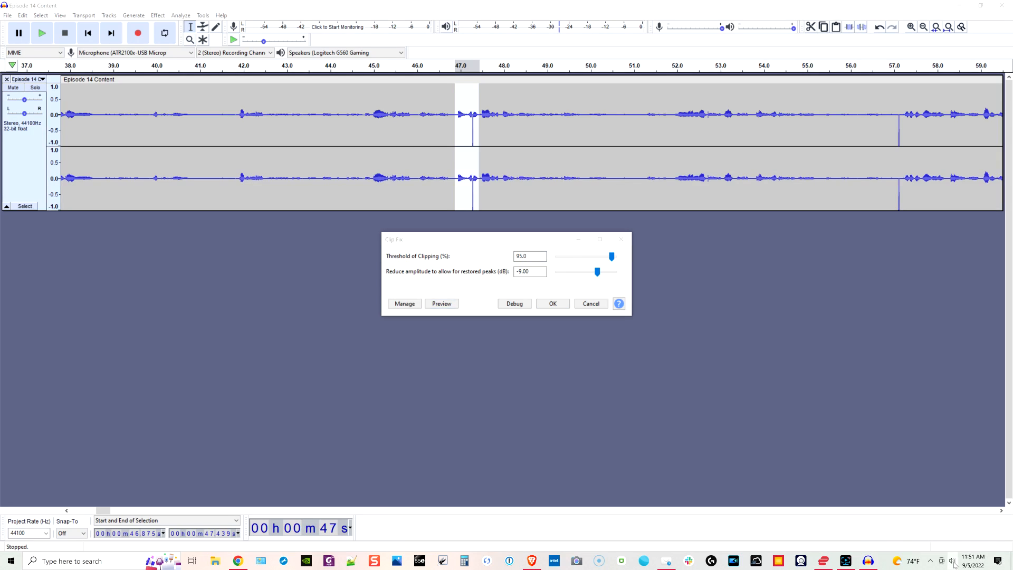
{"action": "left_click_drag", "start_coordinate": [934, 539], "coordinate": [954, 539]}
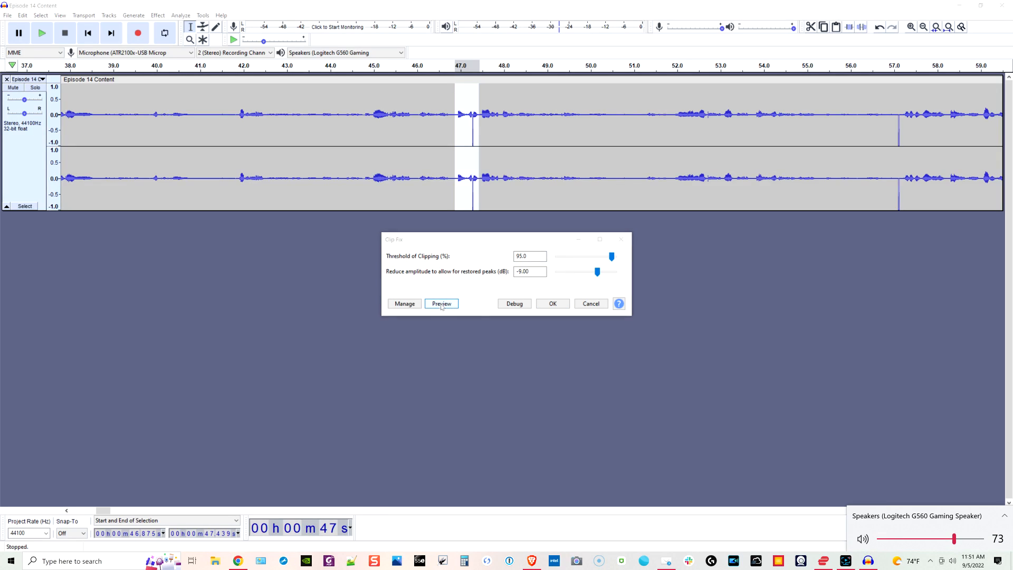
{"action": "left_click", "coordinate": [441, 304]}
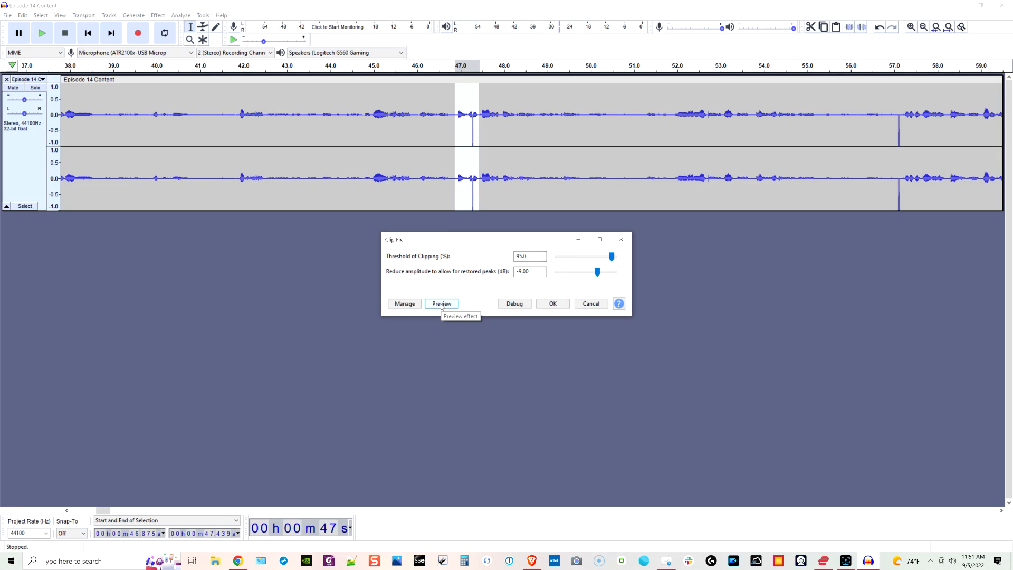
Set the Clip Fix clipping threshold to 73%, preview the result and apply it to the selected spike
{"action": "left_click", "coordinate": [613, 260]}
{"action": "left_click_drag", "start_coordinate": [614, 259], "coordinate": [601, 258]}
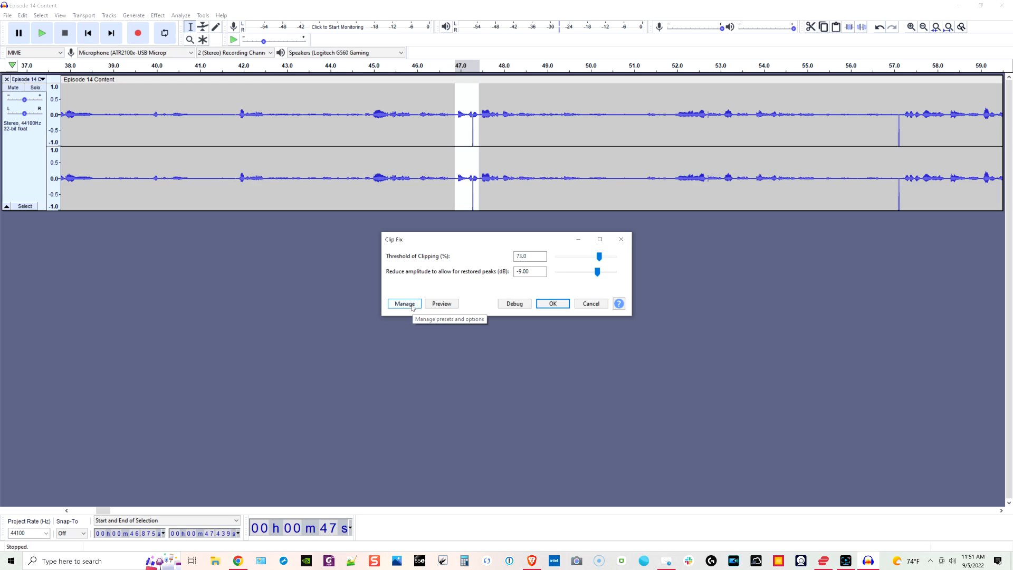
{"action": "left_click", "coordinate": [447, 305]}
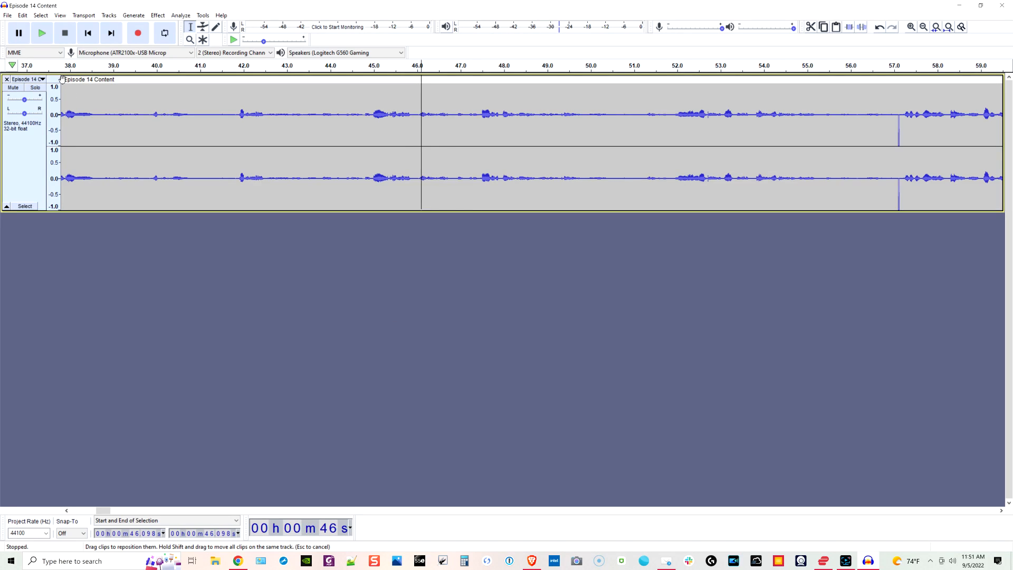
Select the entire Episode 14 Content clip and apply Clip Fix to it
{"action": "key", "text": "ctrl+f"}
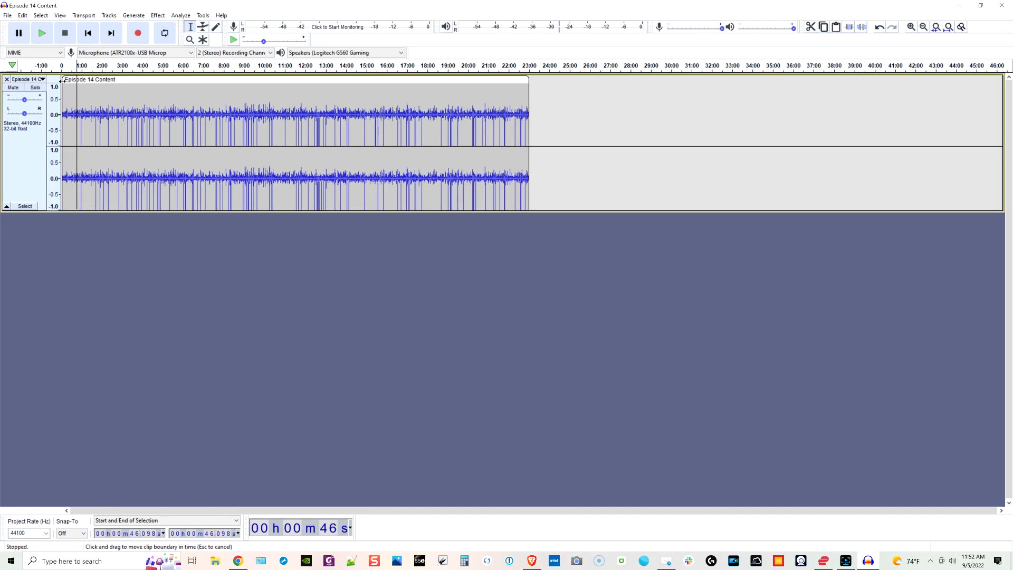
{"action": "left_click_drag", "start_coordinate": [528, 110], "coordinate": [59, 118]}
{"action": "left_click", "coordinate": [157, 15]}
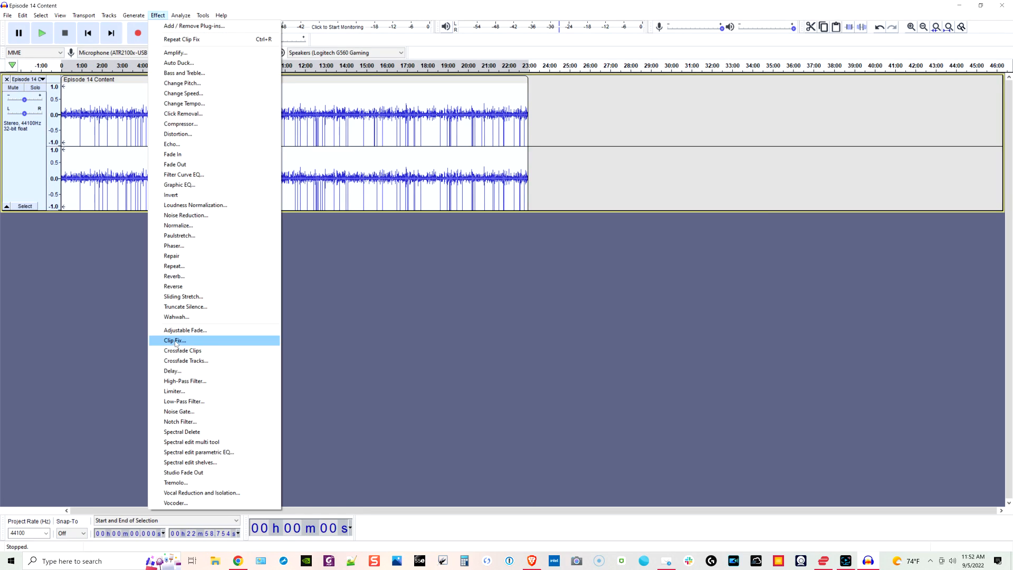
{"action": "left_click", "coordinate": [176, 342]}
{"action": "left_click", "coordinate": [556, 305]}
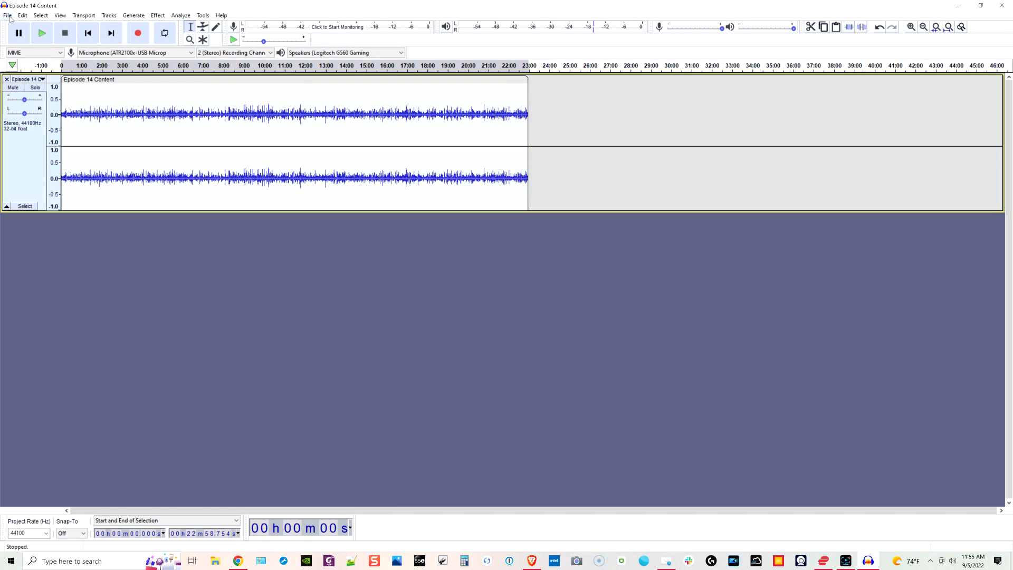
Export the repaired audio as WAV named "Episode 14 Content fixed.wav", replacing the existing file and leaving the metadata tags blank
{"action": "left_click", "coordinate": [8, 16]}
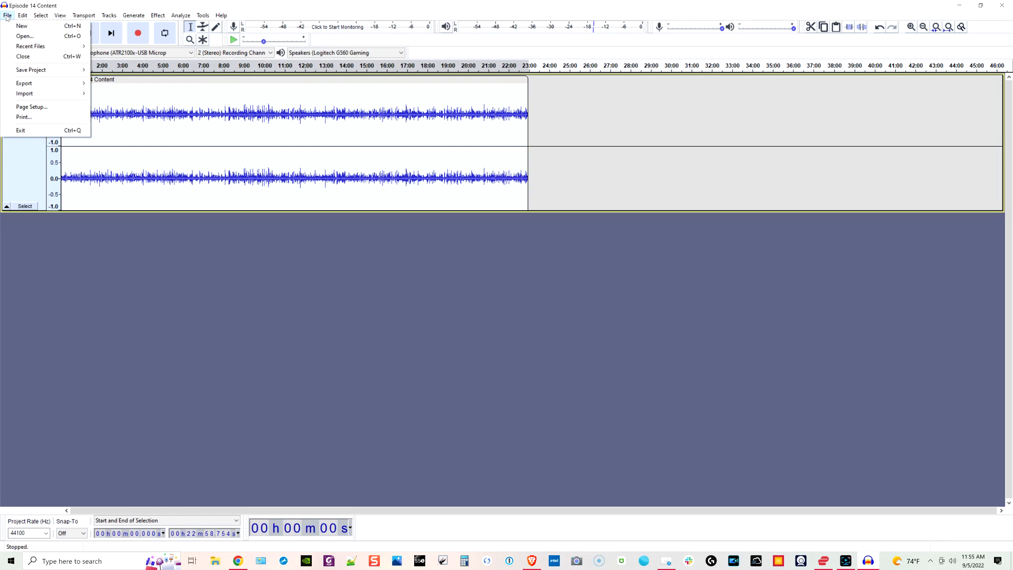
{"action": "mouse_move", "coordinate": [32, 83]}
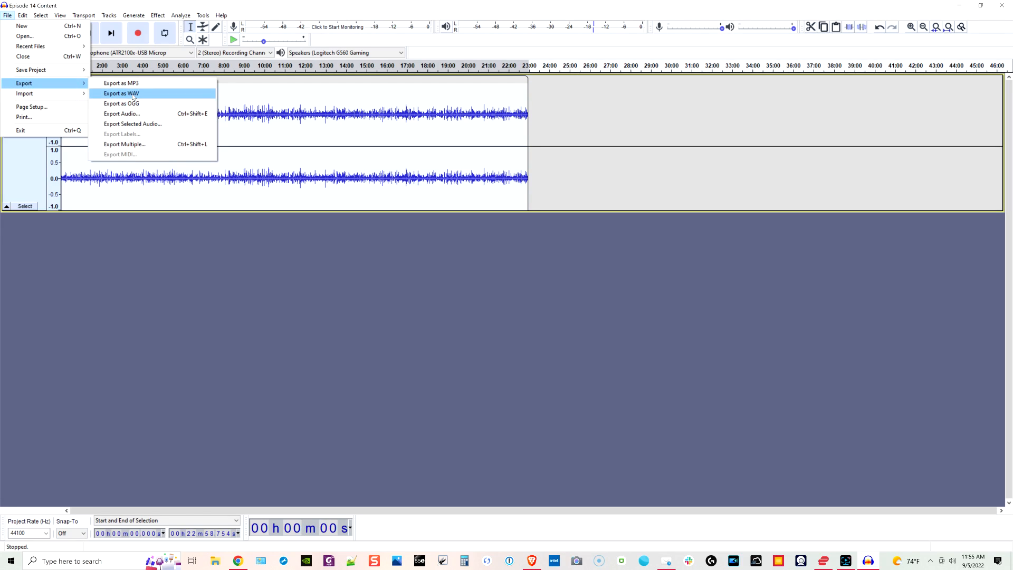
{"action": "left_click", "coordinate": [133, 95]}
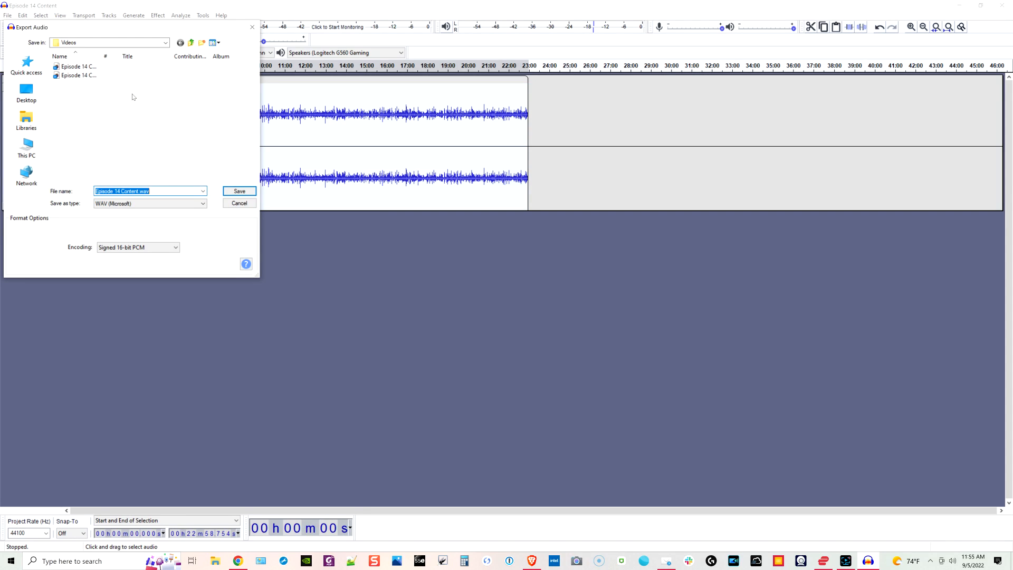
{"action": "left_click", "coordinate": [138, 191]}
{"action": "type", "text": "fixed"}
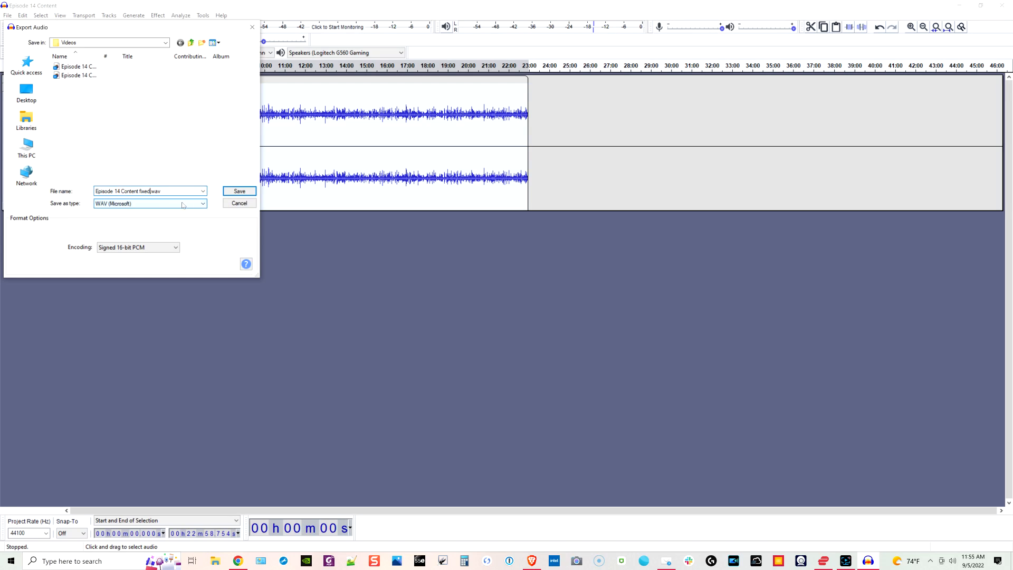
{"action": "left_click", "coordinate": [238, 191]}
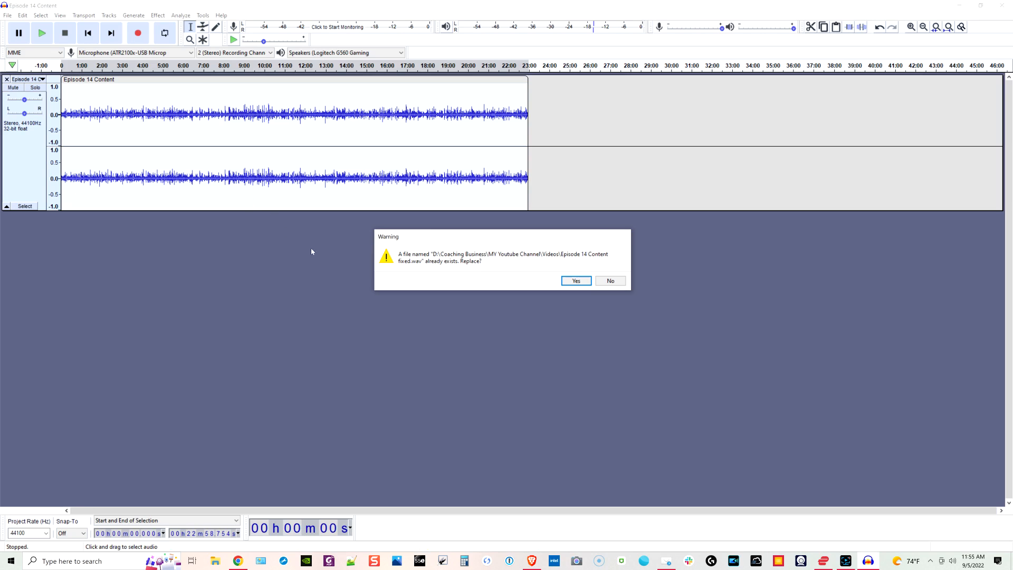
{"action": "left_click", "coordinate": [576, 281]}
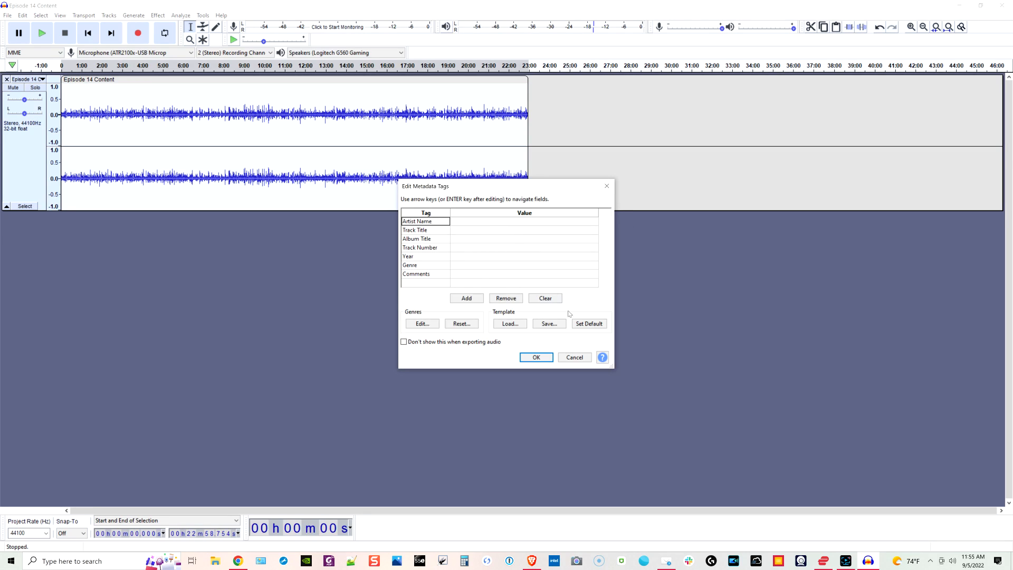
{"action": "left_click", "coordinate": [537, 358]}
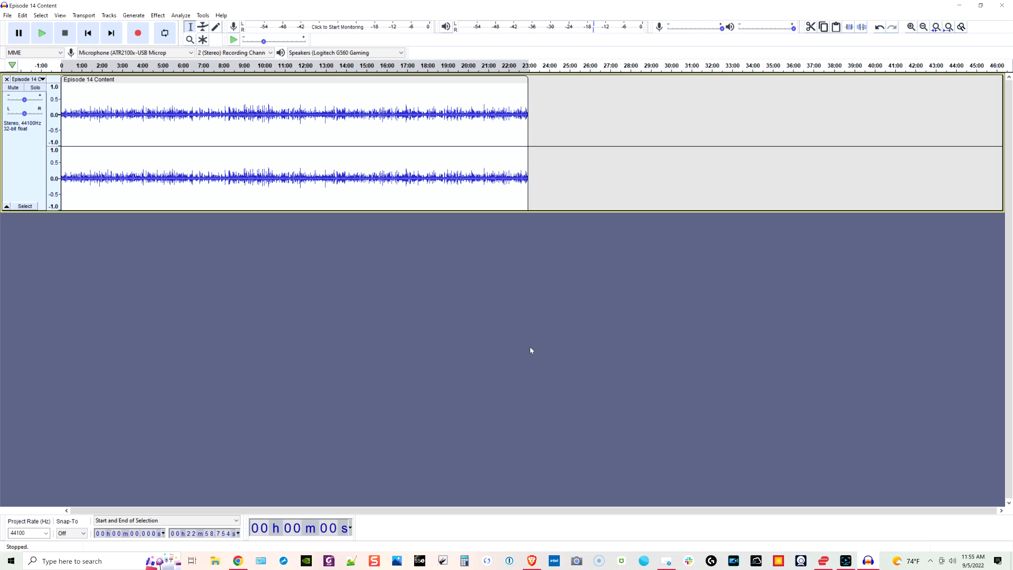